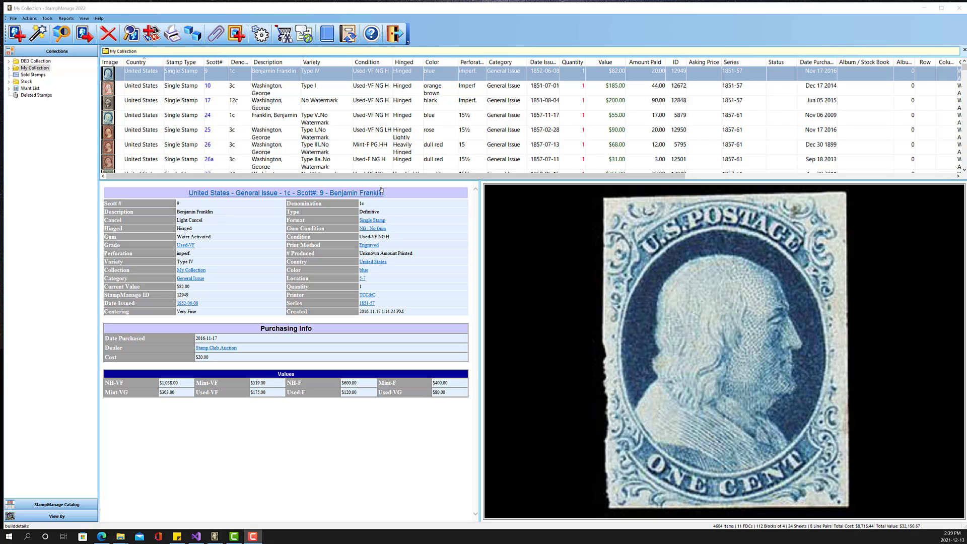
Drag the splitter down to lengthen the My Collection stamp grid above the Benjamin Franklin details pane.
{"action": "left_click_drag", "start_coordinate": [380, 181], "coordinate": [381, 335]}
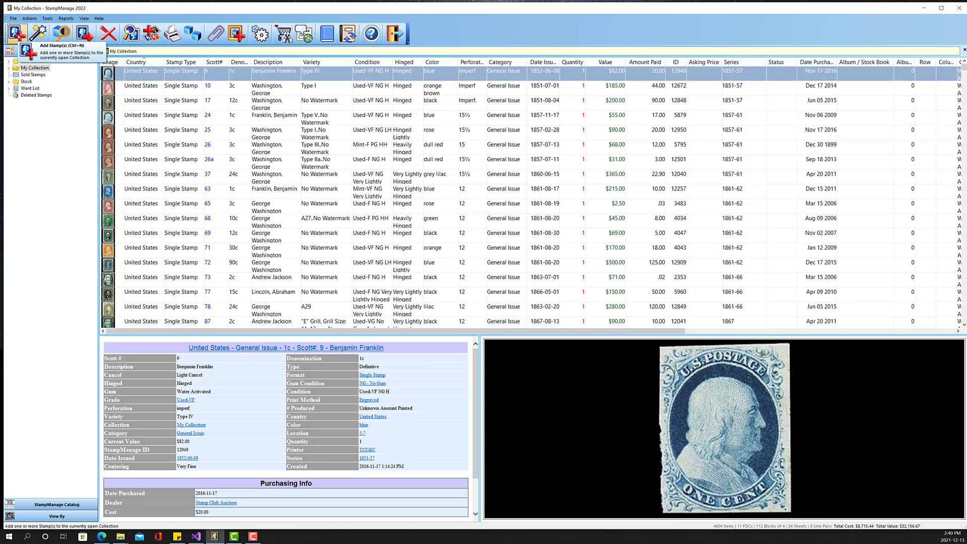
{"action": "left_click", "coordinate": [21, 34]}
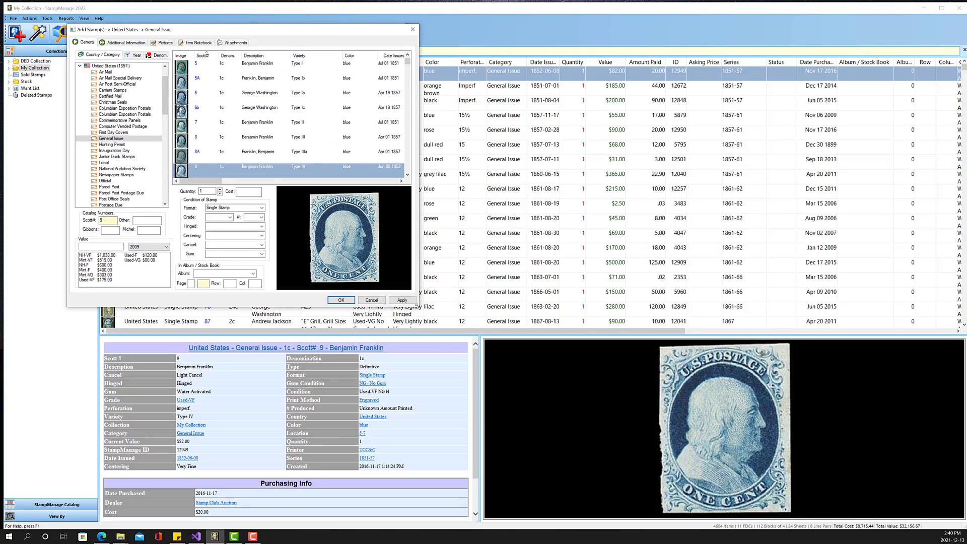
{"action": "left_click_drag", "start_coordinate": [416, 304], "coordinate": [849, 510]}
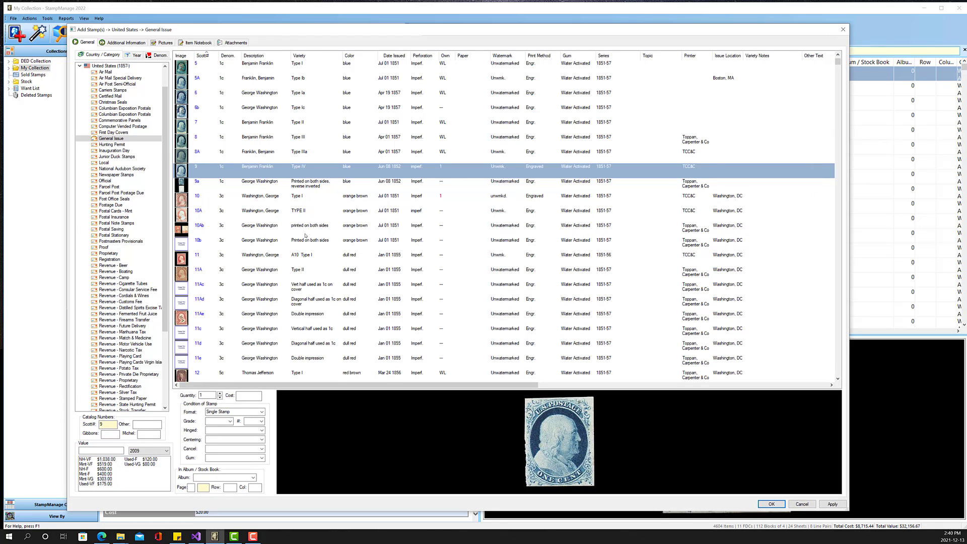
{"action": "scroll", "coordinate": [305, 235], "scroll_direction": "down", "scroll_amount": 9}
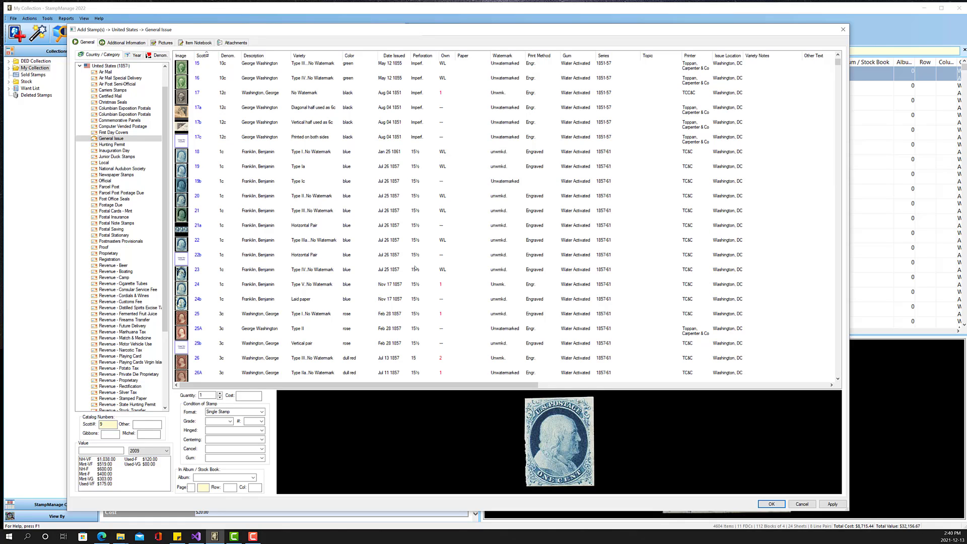
{"action": "left_click", "coordinate": [164, 42]}
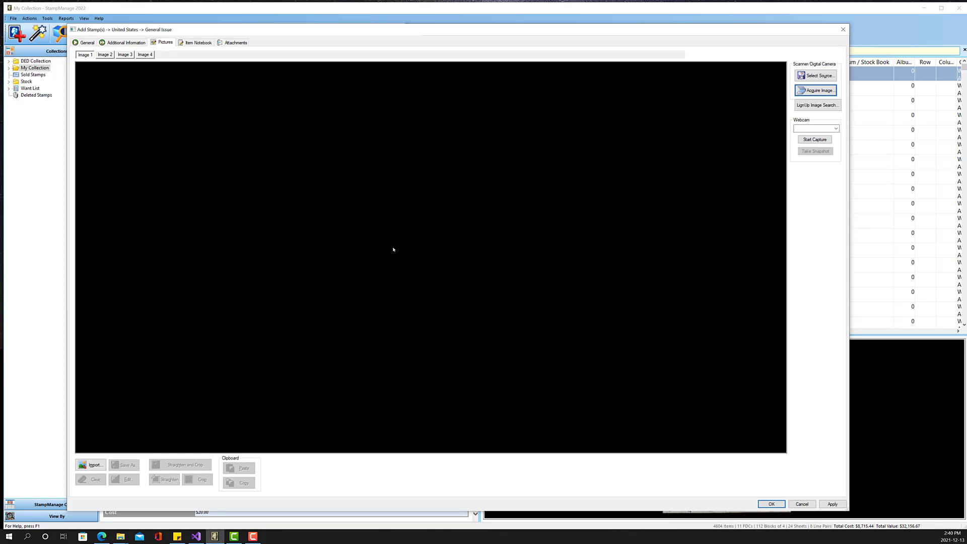
{"action": "left_click", "coordinate": [201, 43]}
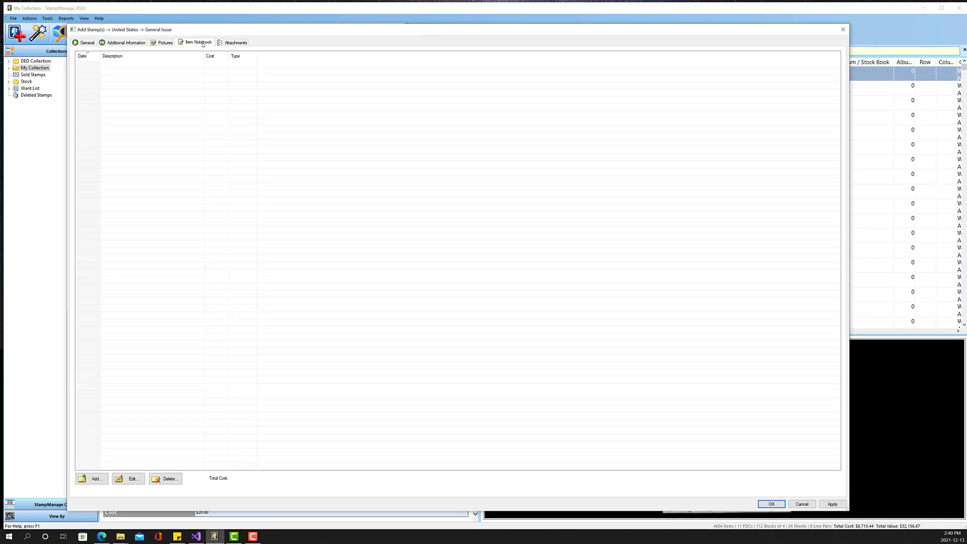
{"action": "left_click_drag", "start_coordinate": [257, 56], "coordinate": [280, 57]}
{"action": "left_click", "coordinate": [88, 43]}
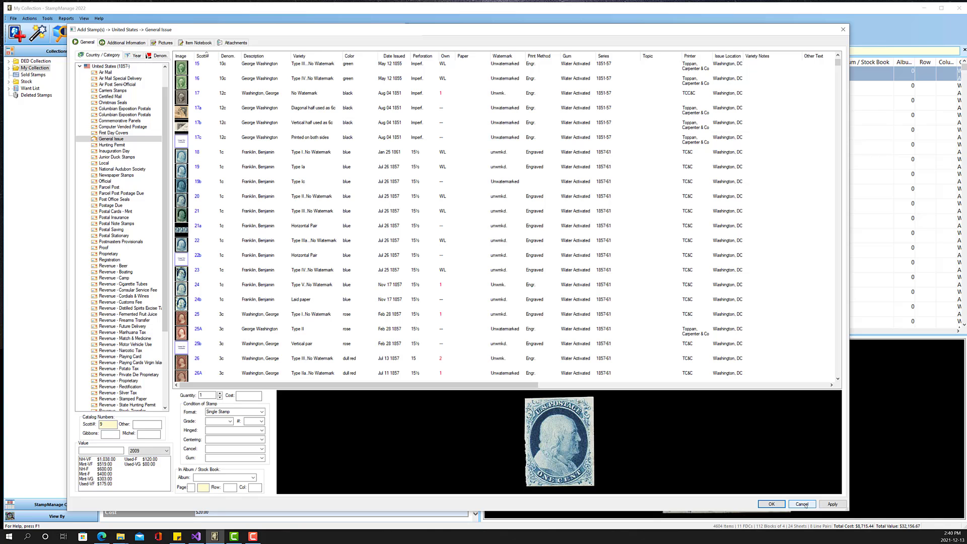
{"action": "left_click", "coordinate": [801, 504]}
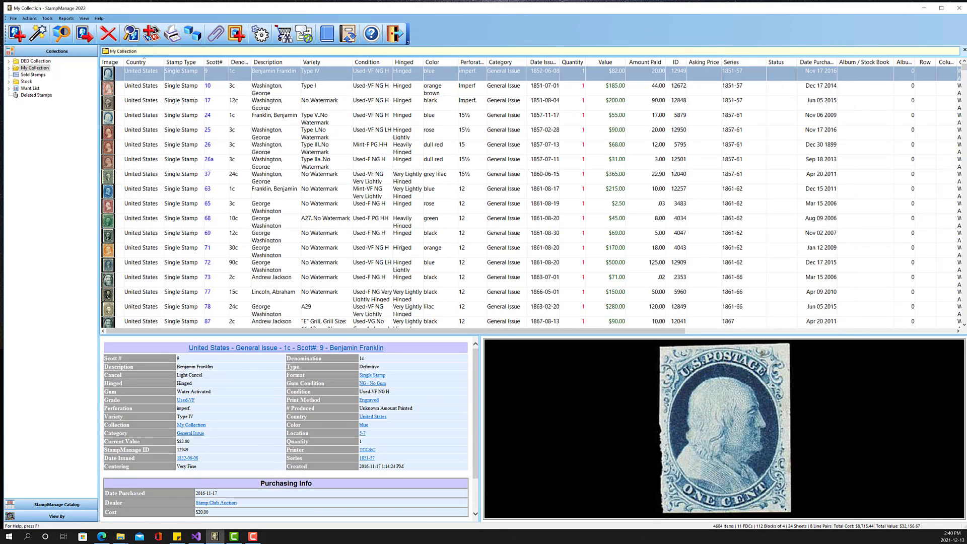
{"action": "left_click", "coordinate": [48, 19]}
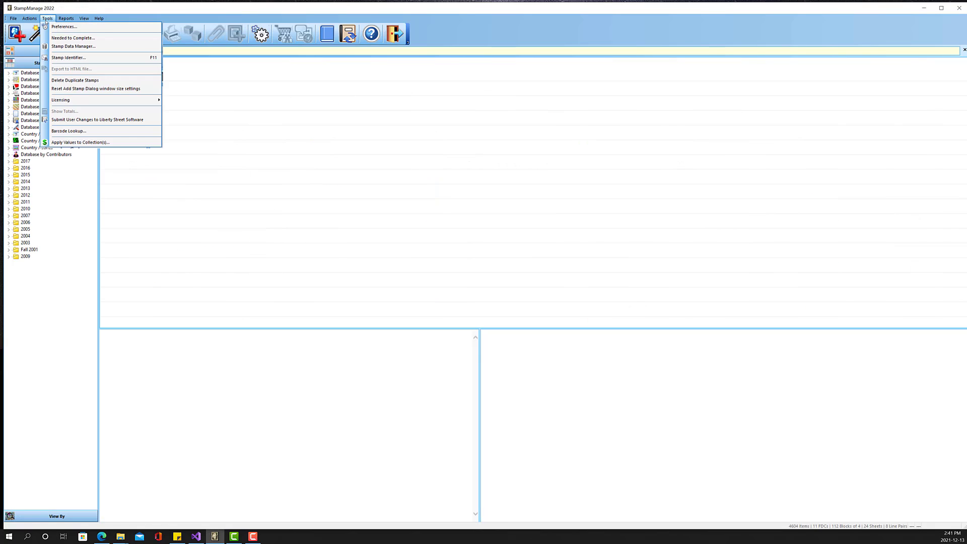
Run a Stamp Identifier search across all countries for years 1900 to 1901.
{"action": "left_click", "coordinate": [70, 58]}
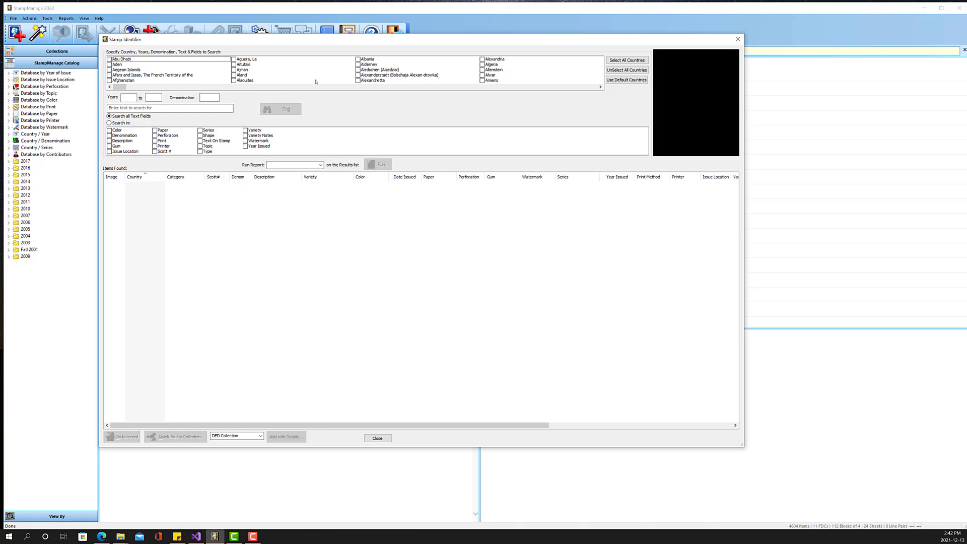
{"action": "left_click", "coordinate": [626, 60]}
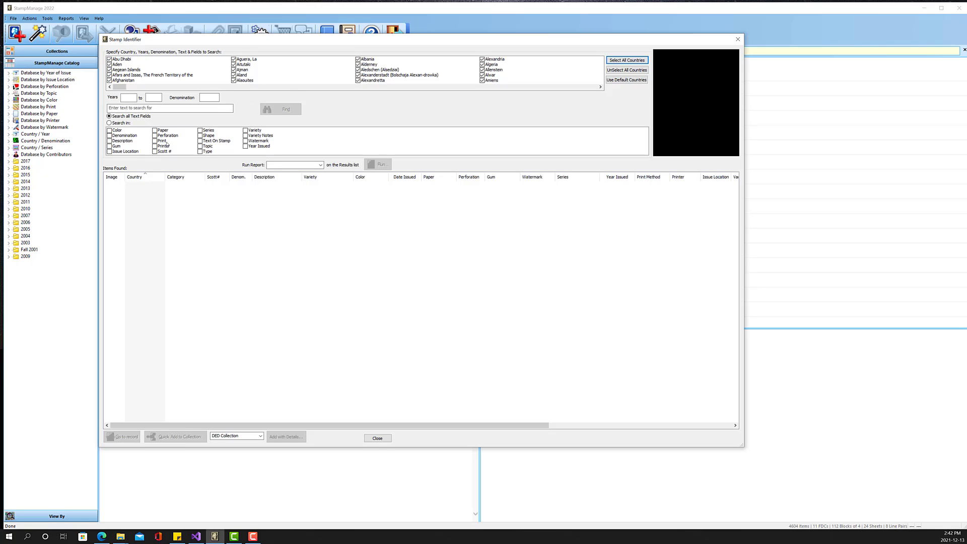
{"action": "left_click", "coordinate": [136, 109]}
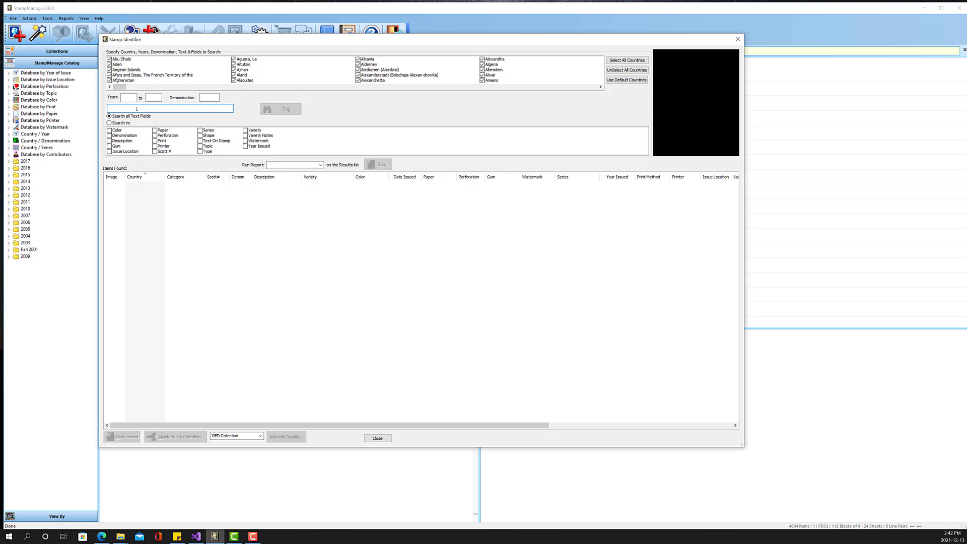
{"action": "left_click", "coordinate": [123, 96]}
{"action": "type", "text": "1900"}
{"action": "type", "text": "1901"}
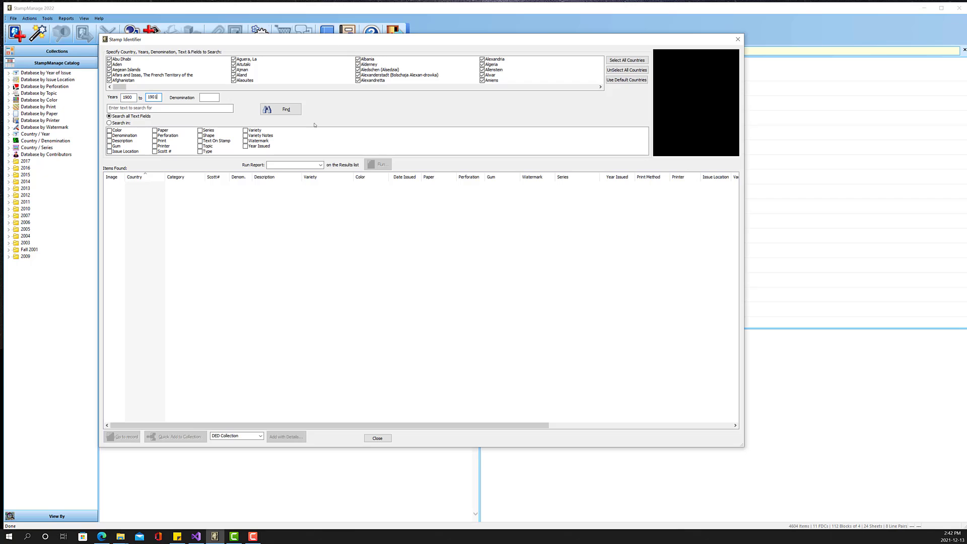
{"action": "left_click", "coordinate": [285, 109]}
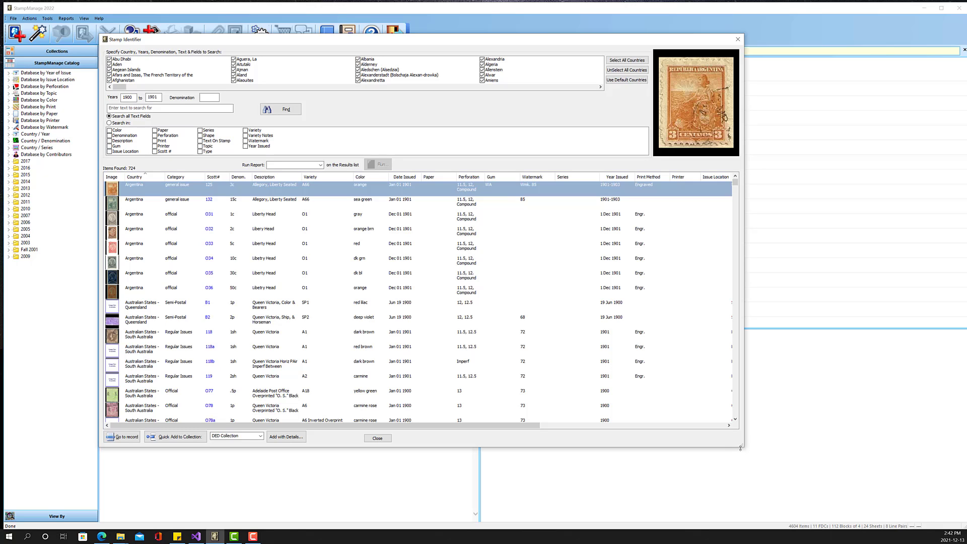
Widen the identifier window, scroll through the 724 results, and close it.
{"action": "left_click_drag", "start_coordinate": [740, 446], "coordinate": [766, 483]}
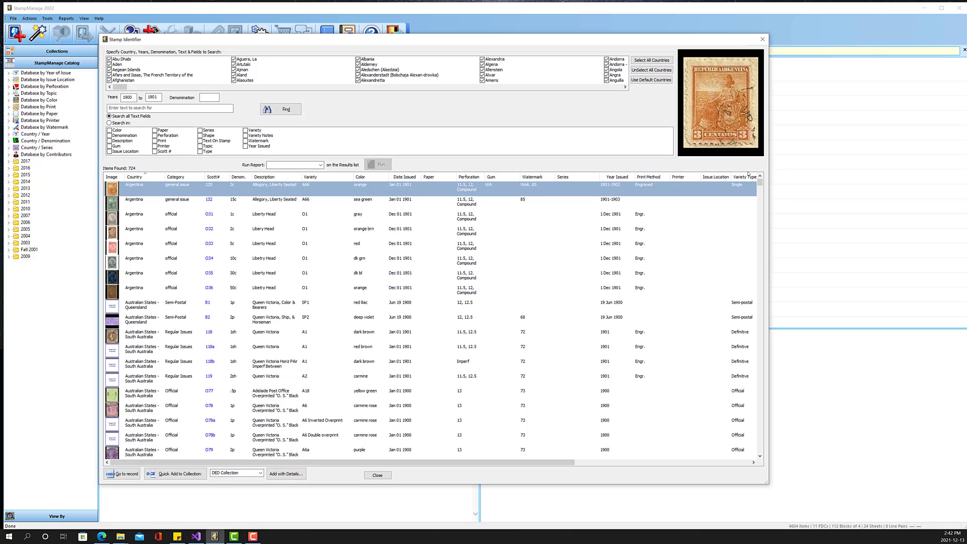
{"action": "scroll", "coordinate": [436, 296], "scroll_direction": "down", "scroll_amount": 12}
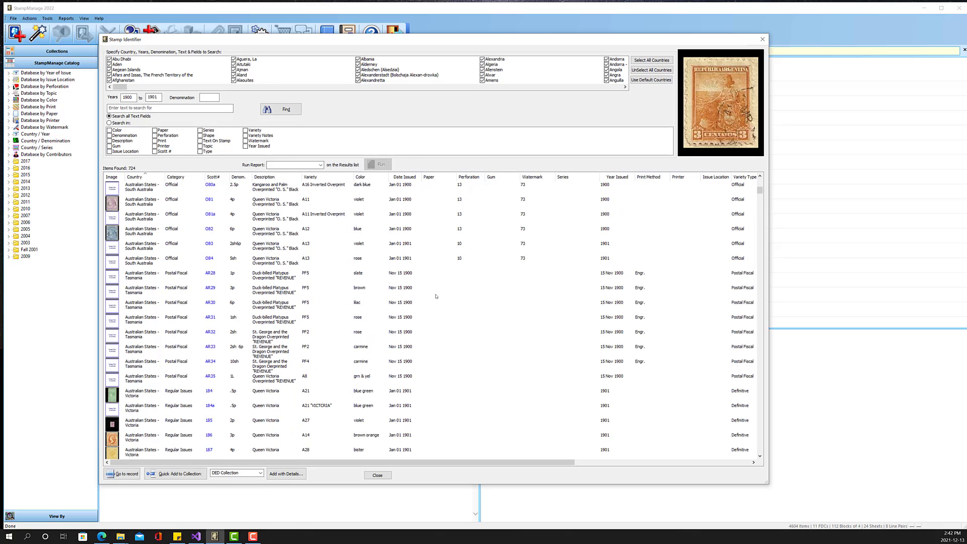
{"action": "scroll", "coordinate": [436, 296], "scroll_direction": "down", "scroll_amount": 10}
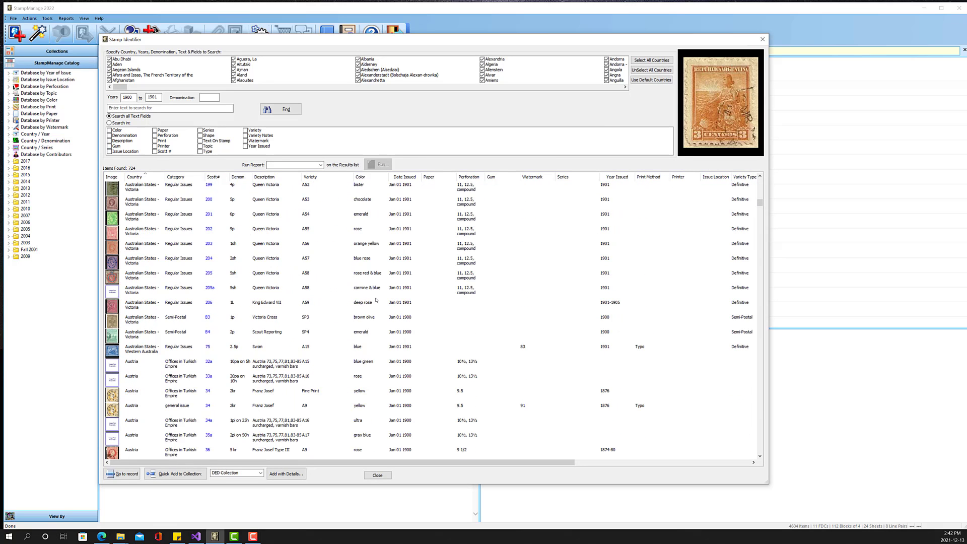
{"action": "scroll", "coordinate": [376, 300], "scroll_direction": "down", "scroll_amount": 5}
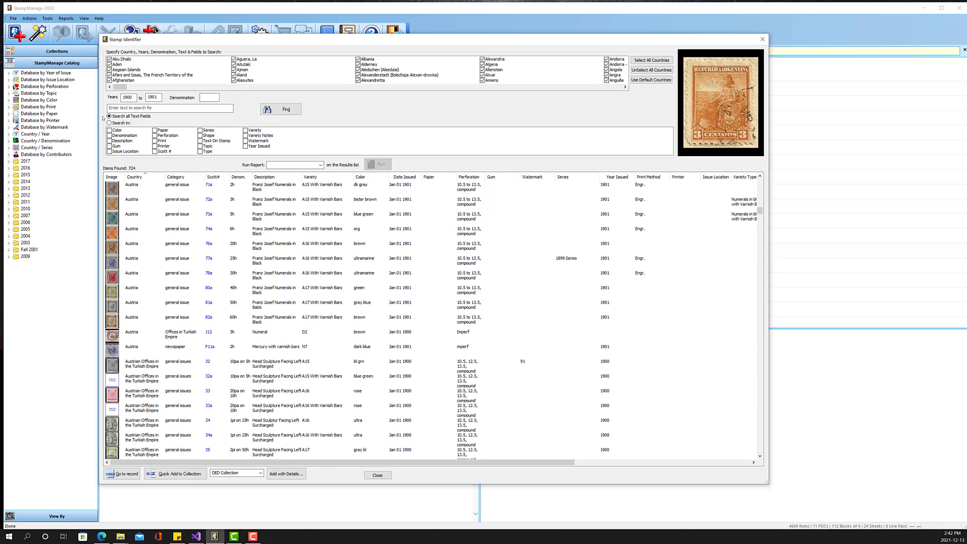
{"action": "left_click", "coordinate": [145, 108]}
{"action": "left_click", "coordinate": [377, 475]}
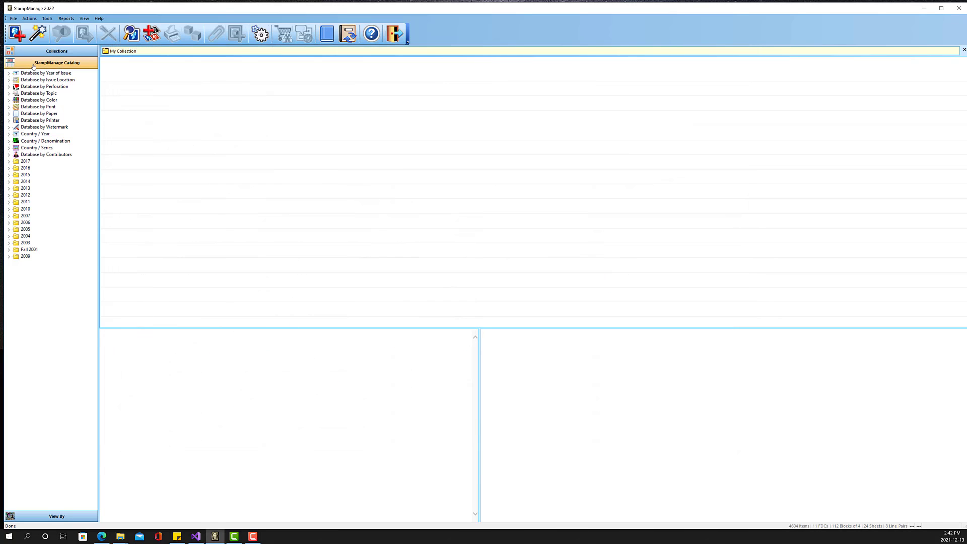
Return to the Collections view and open the My Collection search window, moved lower left.
{"action": "left_click", "coordinate": [37, 52]}
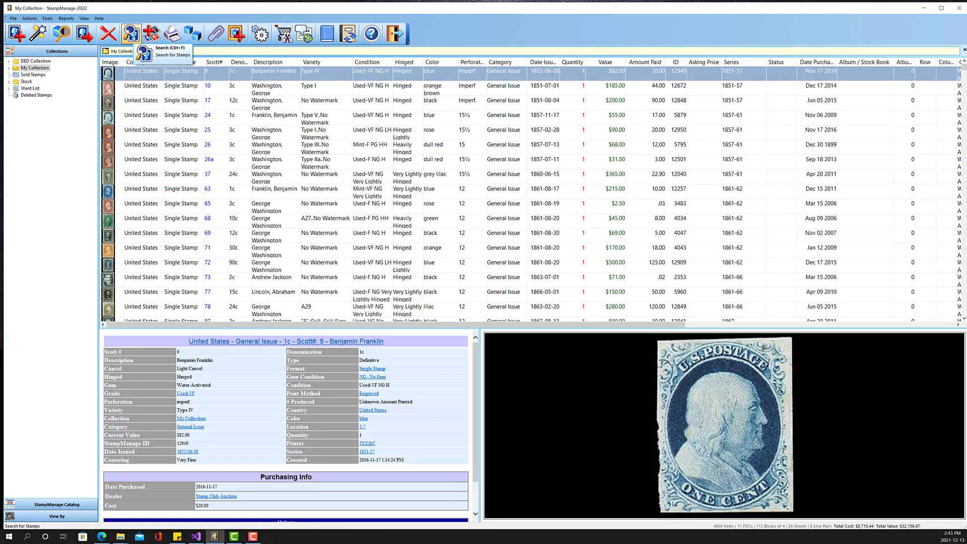
{"action": "left_click", "coordinate": [131, 33]}
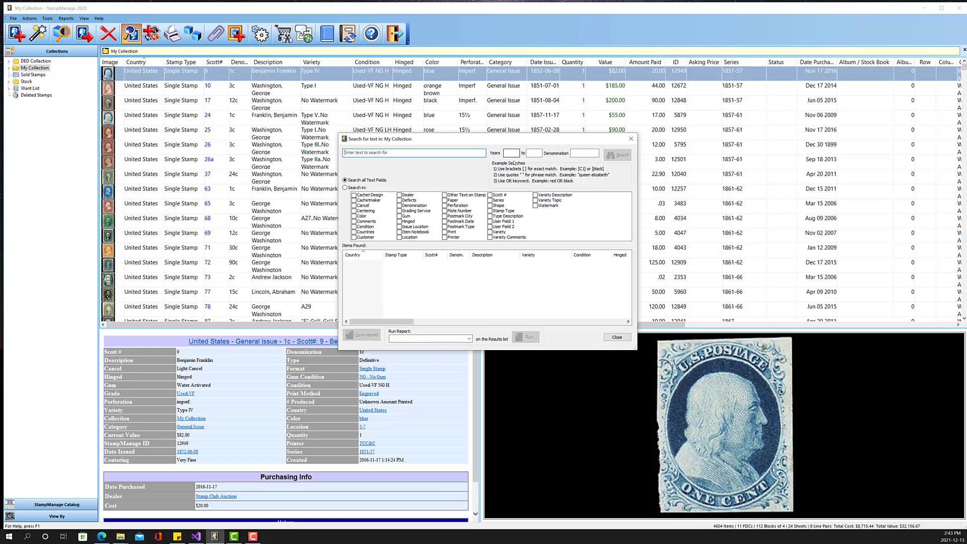
{"action": "left_click_drag", "start_coordinate": [506, 142], "coordinate": [432, 185]}
Search My Collection for years 1860 to 1865, then enlarge and reposition the window showing 9 matches.
{"action": "left_click", "coordinate": [437, 197]}
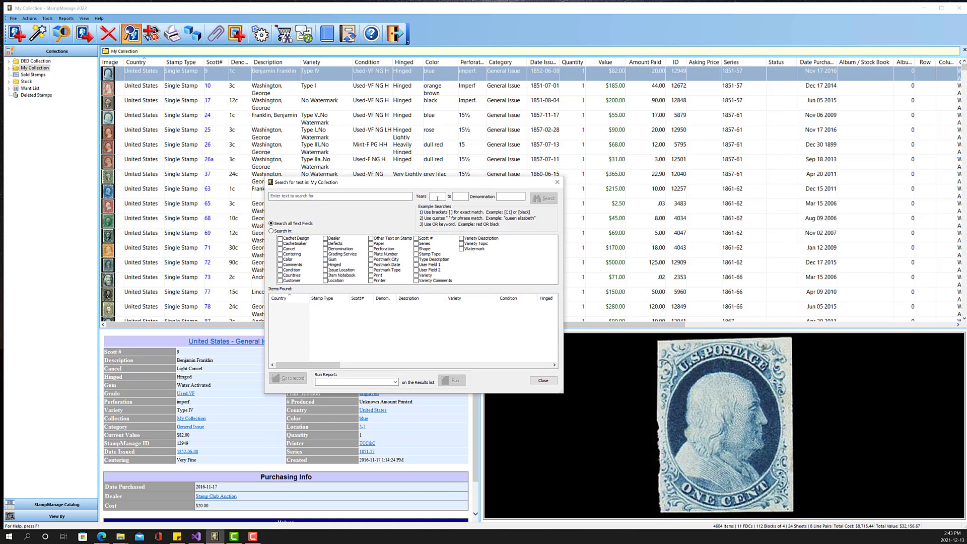
{"action": "type", "text": "1860"}
{"action": "key", "text": "Tab"}
{"action": "type", "text": "18"}
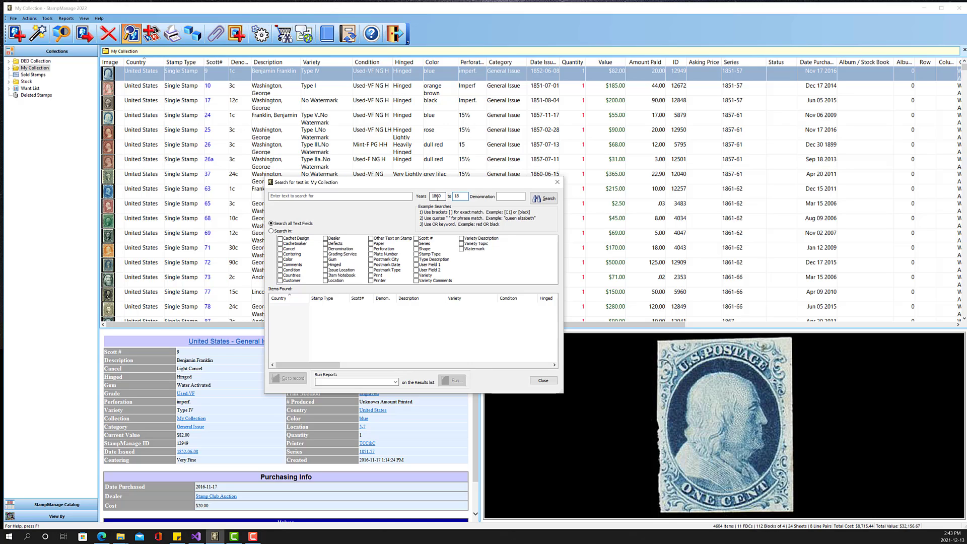
{"action": "left_click", "coordinate": [544, 198]}
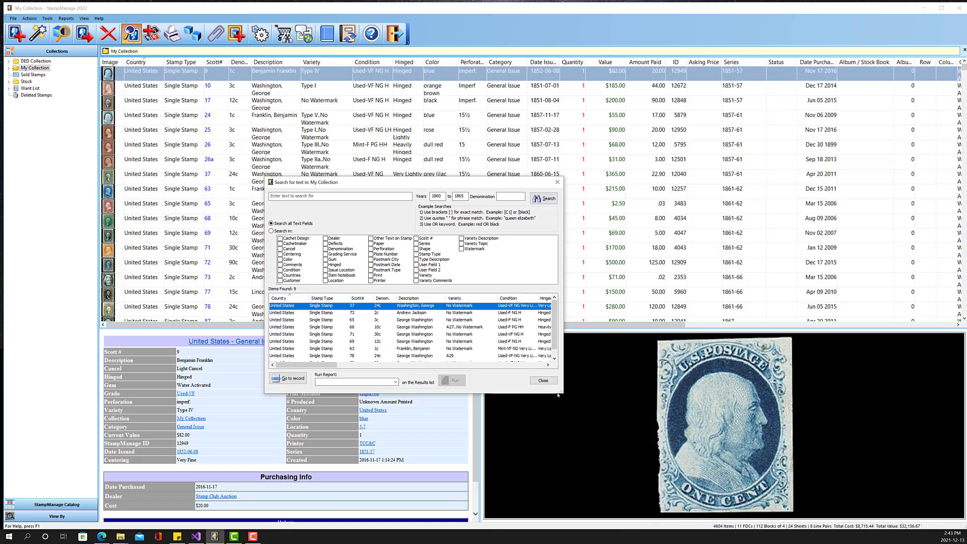
{"action": "left_click_drag", "start_coordinate": [564, 395], "coordinate": [783, 429]}
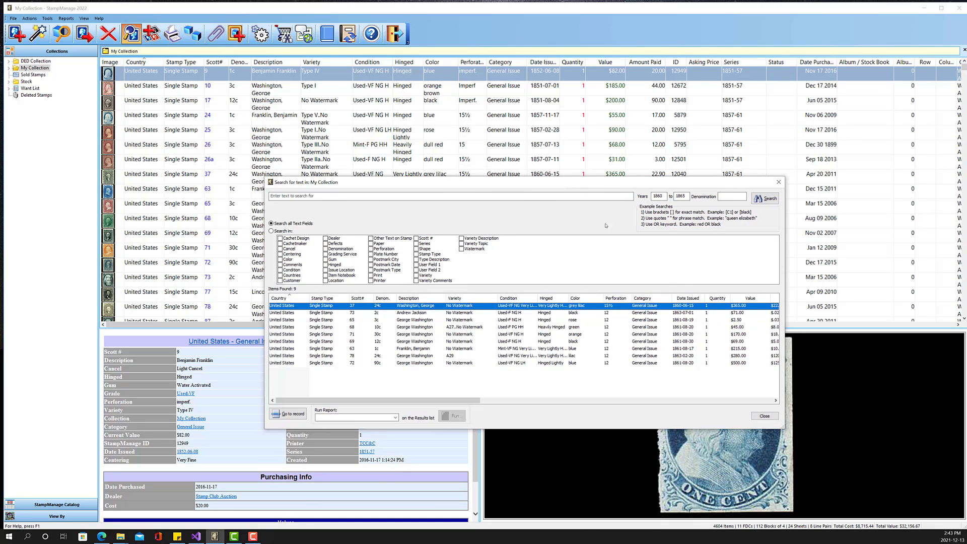
{"action": "left_click_drag", "start_coordinate": [457, 187], "coordinate": [380, 103]}
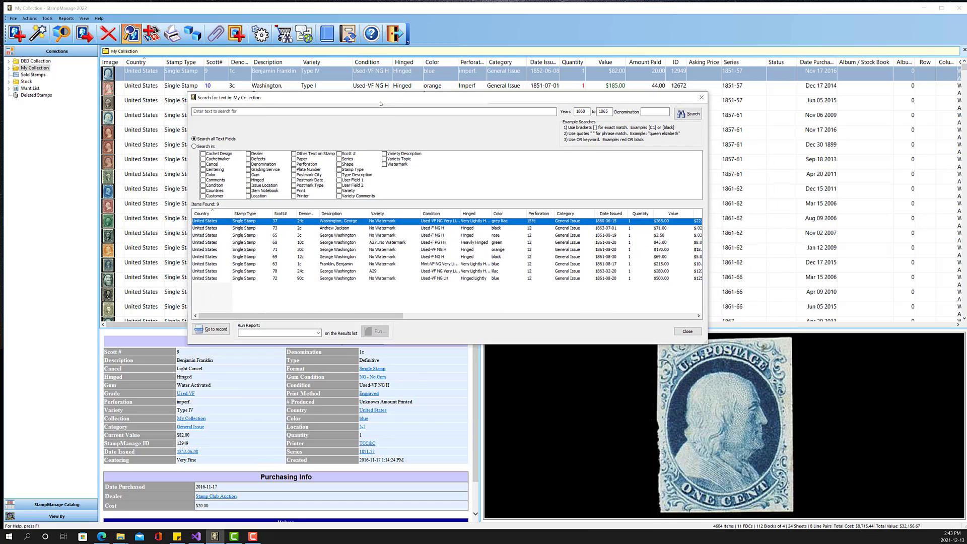